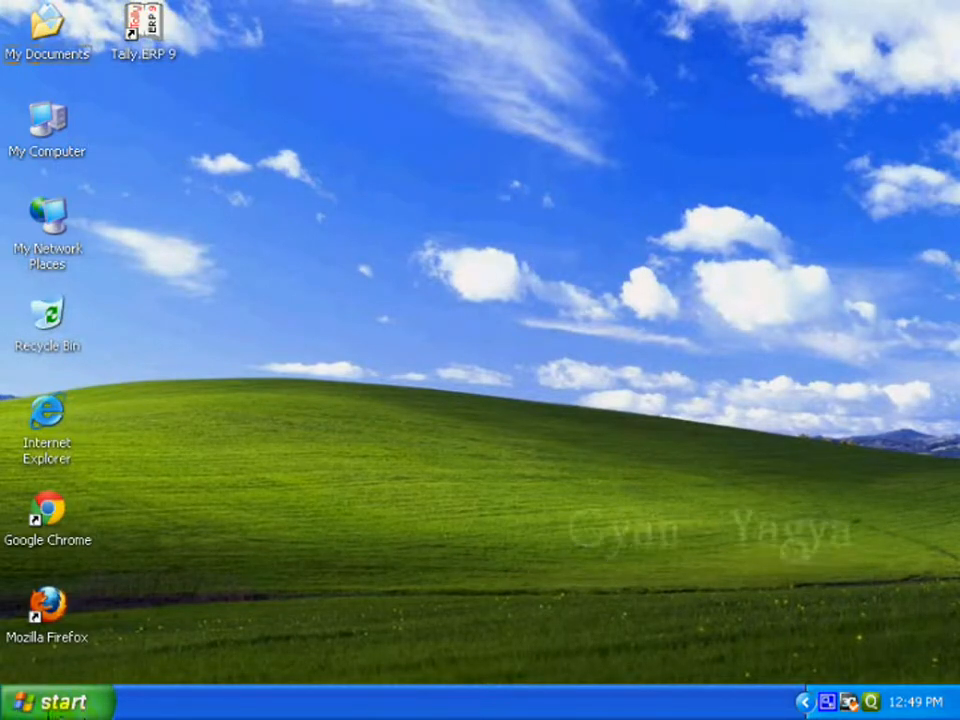
# Step: Launch Tally.ERP 9 from the All Programs list in the Windows XP Start menu
pyautogui.click(52, 708)
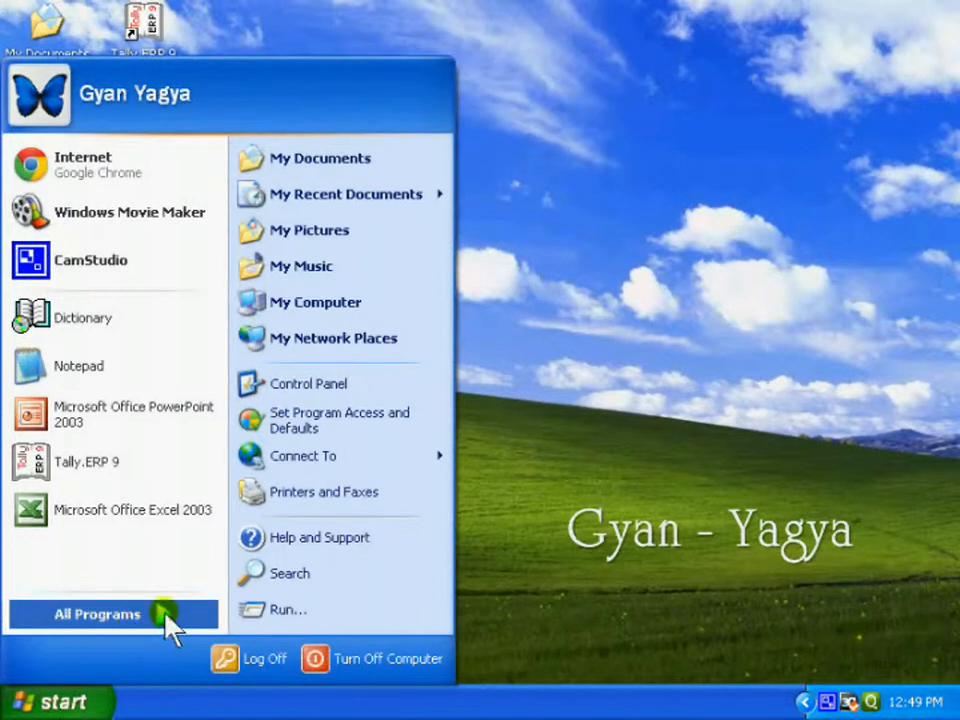
pyautogui.click(167, 621)
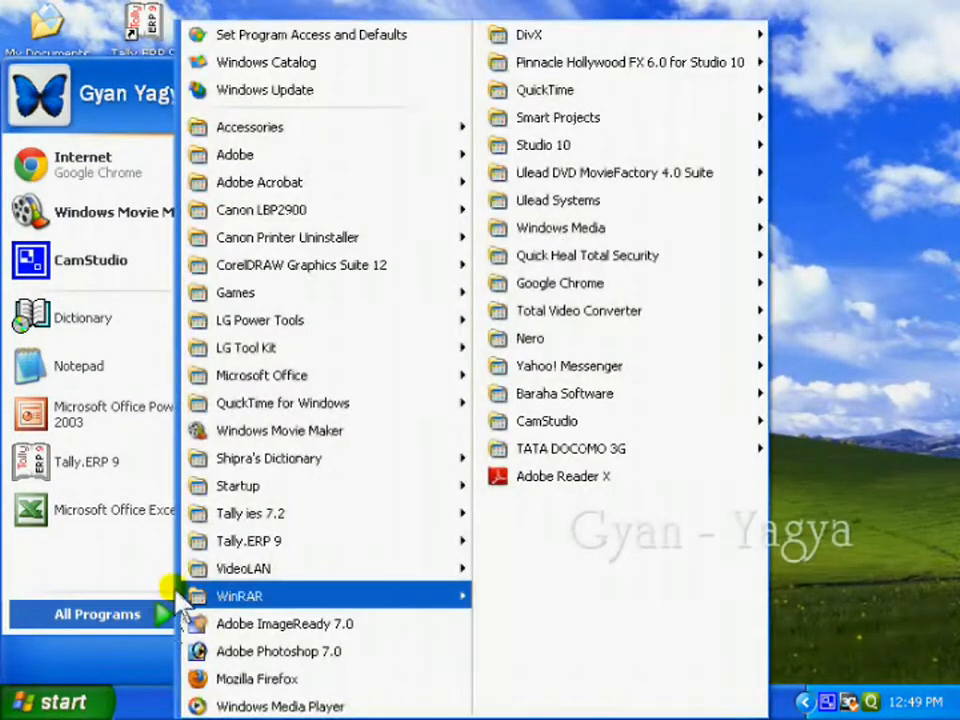
pyautogui.moveTo(208, 540)
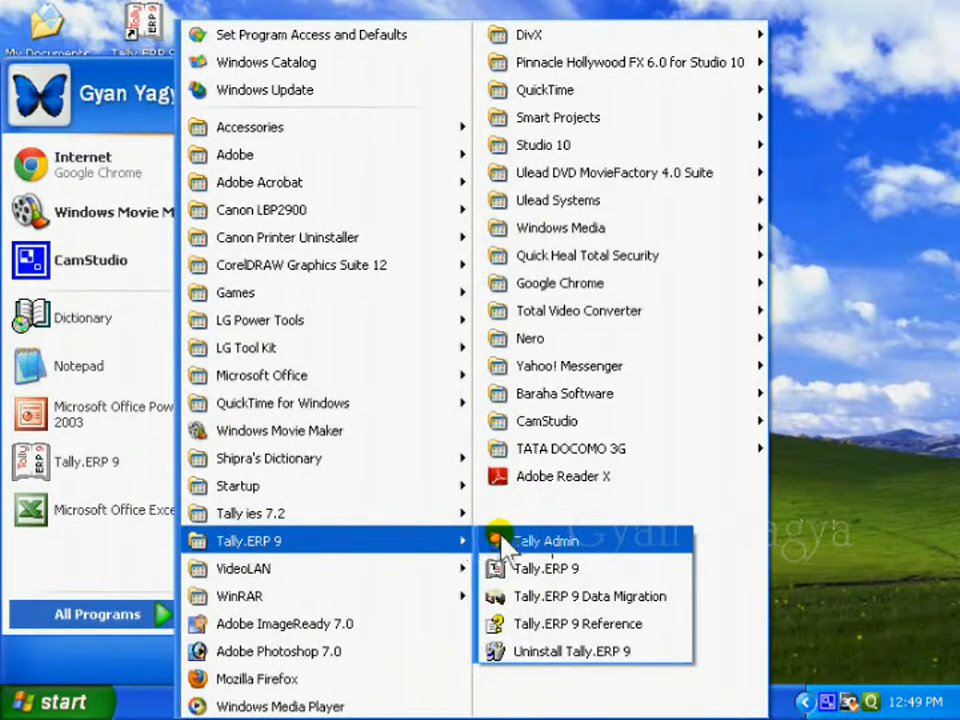
pyautogui.click(540, 568)
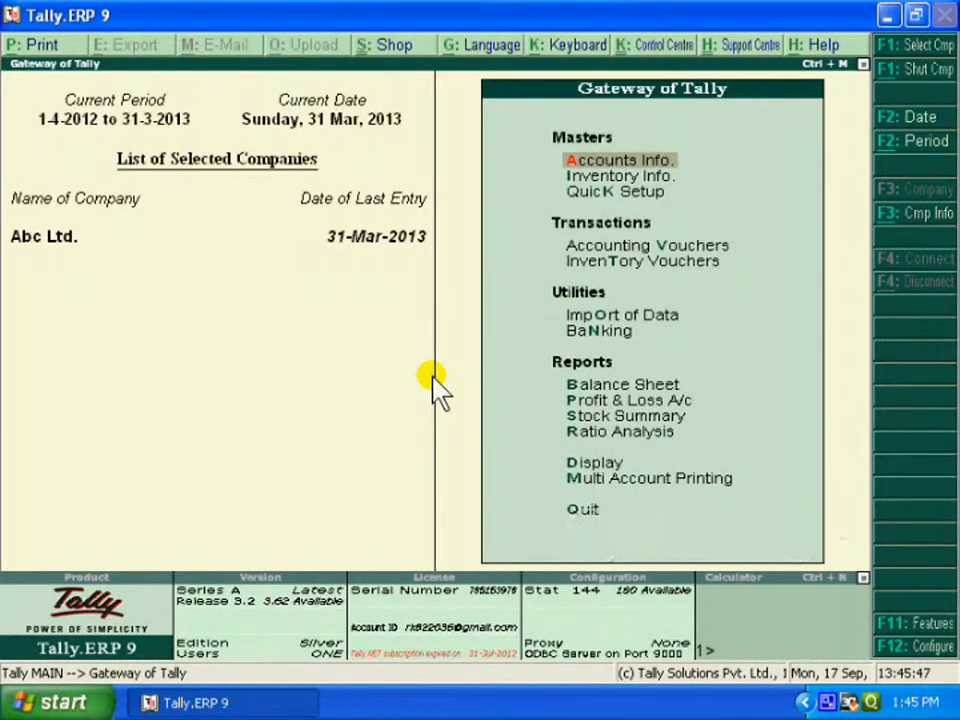
# Step: Start a new company from the company info options to get a blank Company Creation form
pyautogui.click(925, 225)
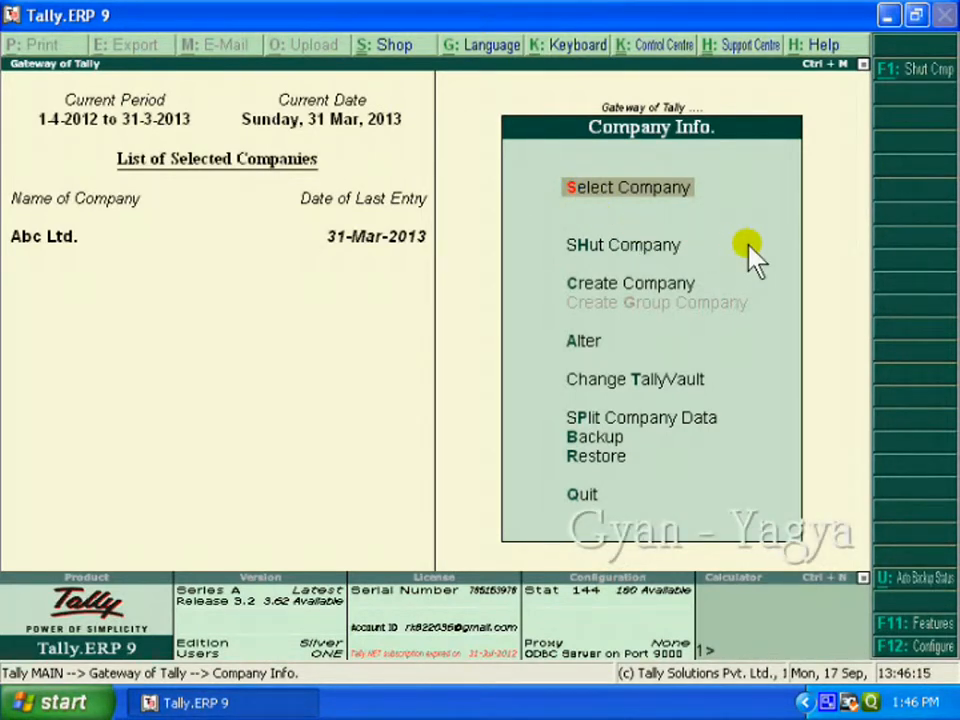
pyautogui.press('Down')
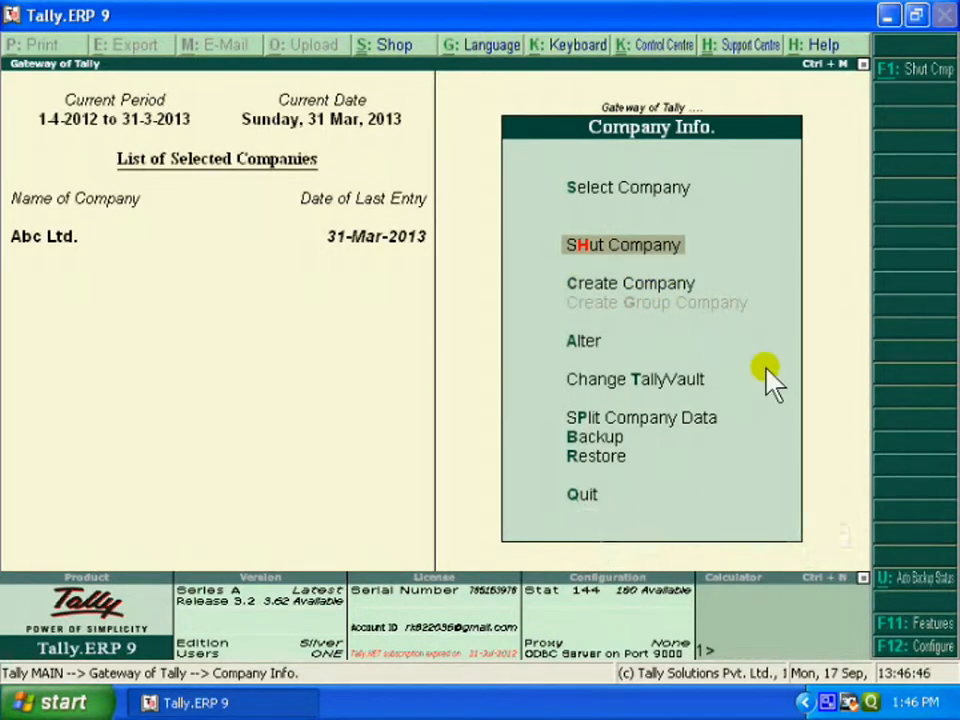
pyautogui.press('c')
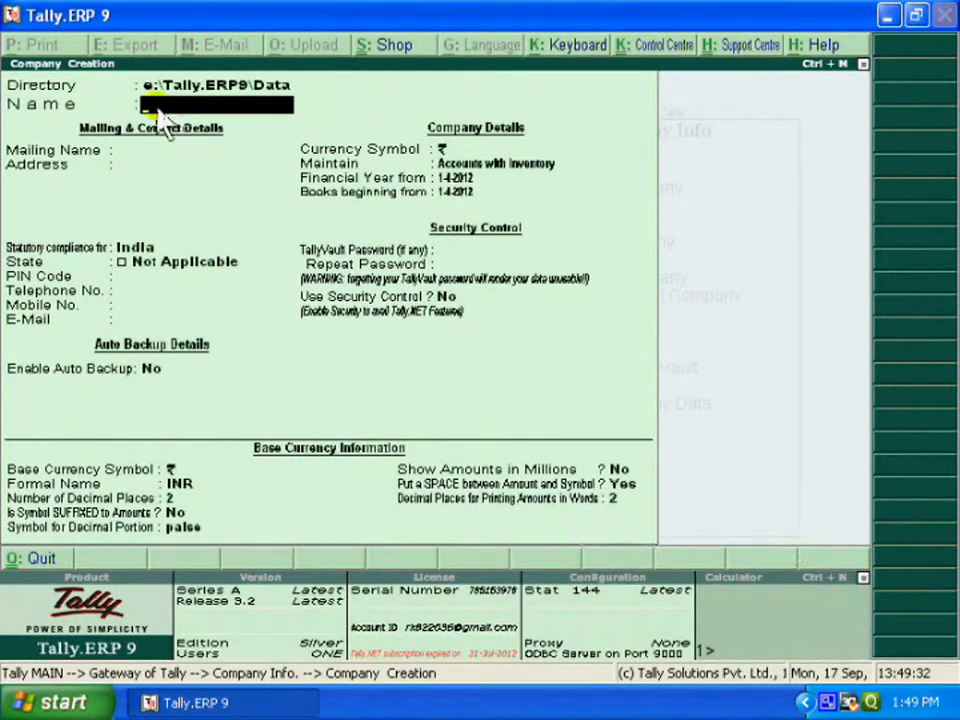
# Step: Name the company 'Mohan Traders' and keep it as the mailing name
pyautogui.write('Mohan Traders')
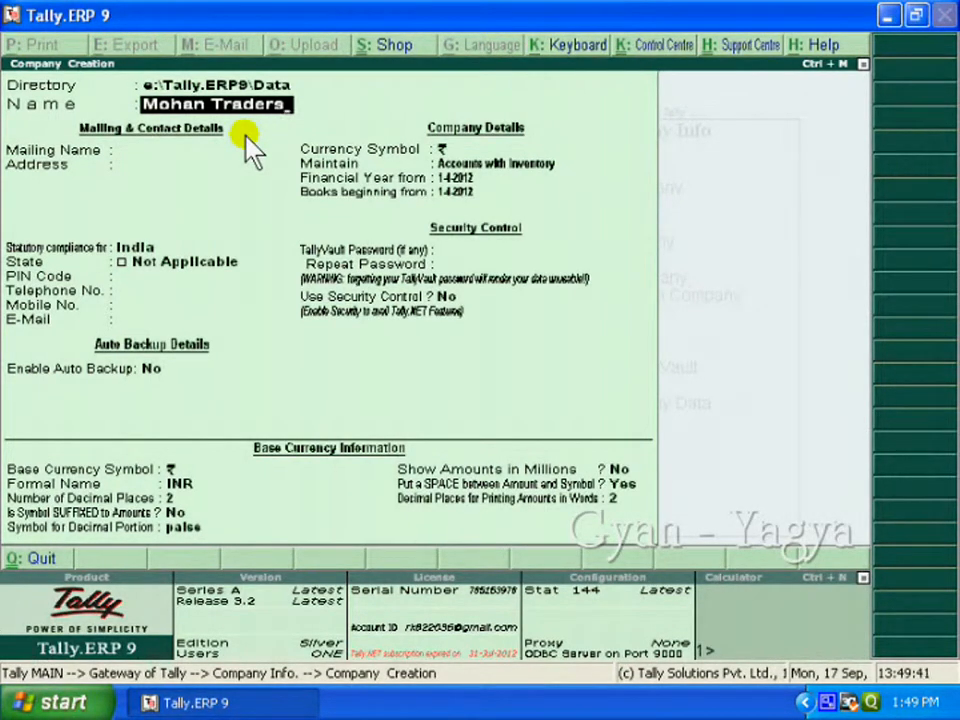
pyautogui.press('Return')
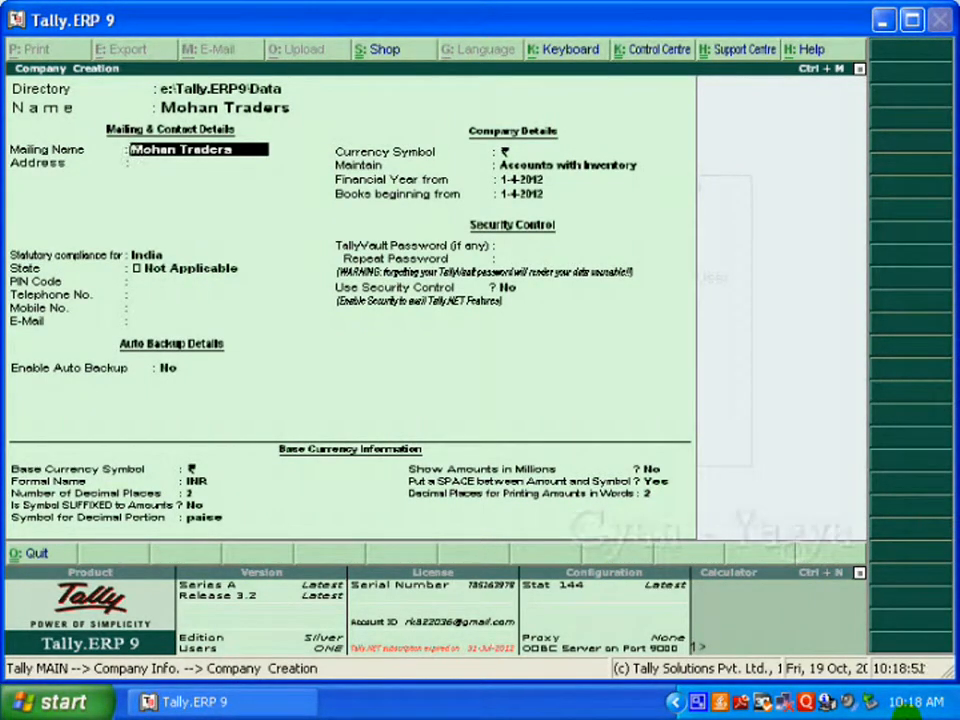
pyautogui.press('Return')
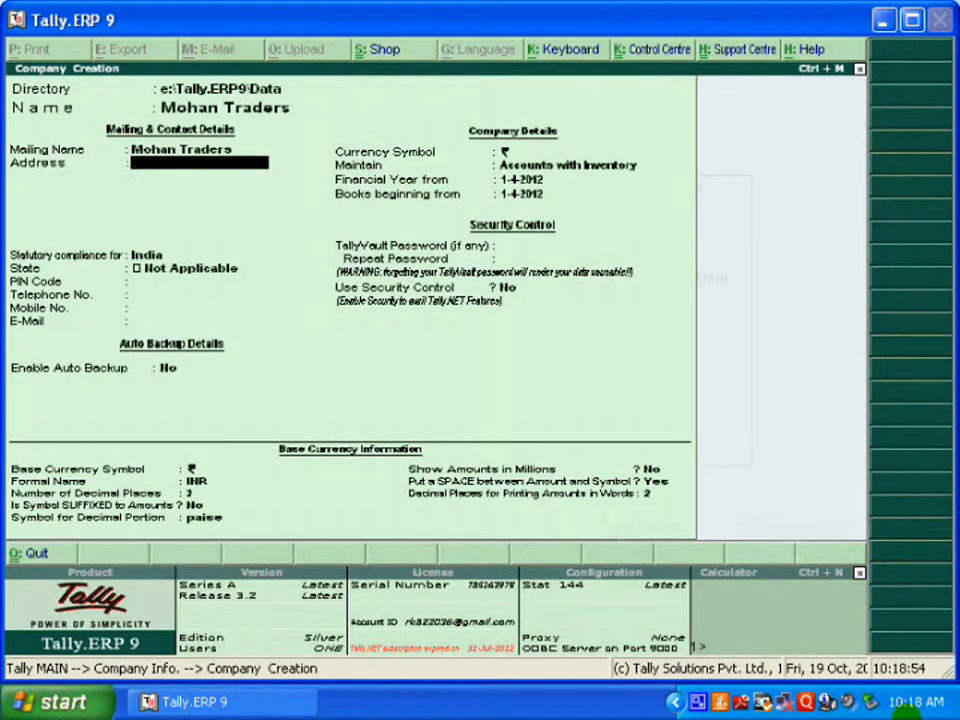
pyautogui.press('Return')
pyautogui.write('Indo')
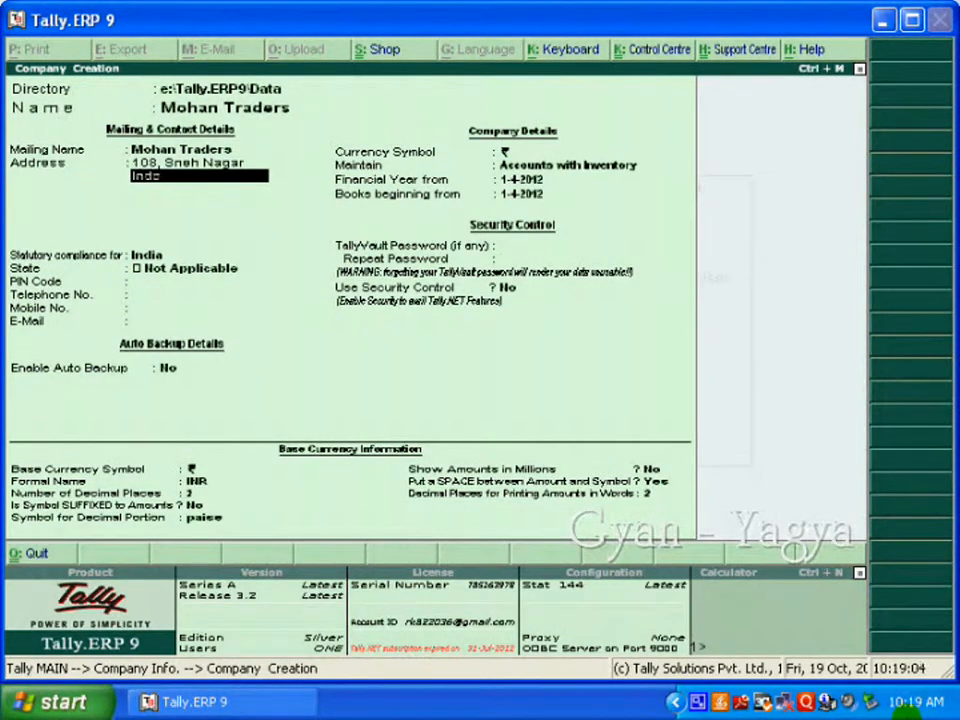
pyautogui.write('re,')
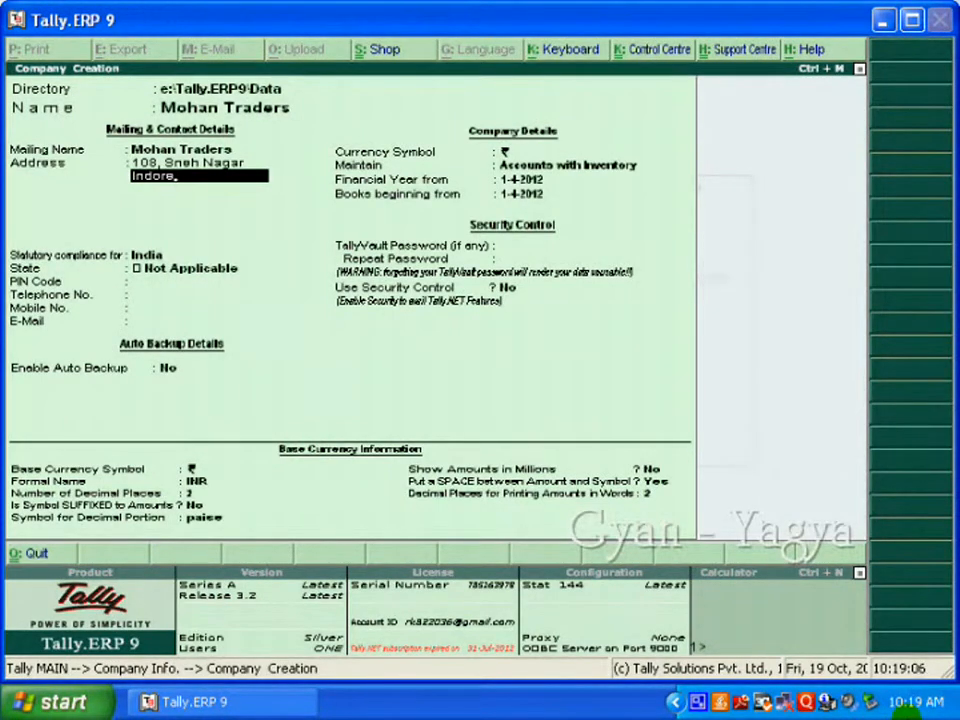
pyautogui.press('Return')
pyautogui.press('Return')
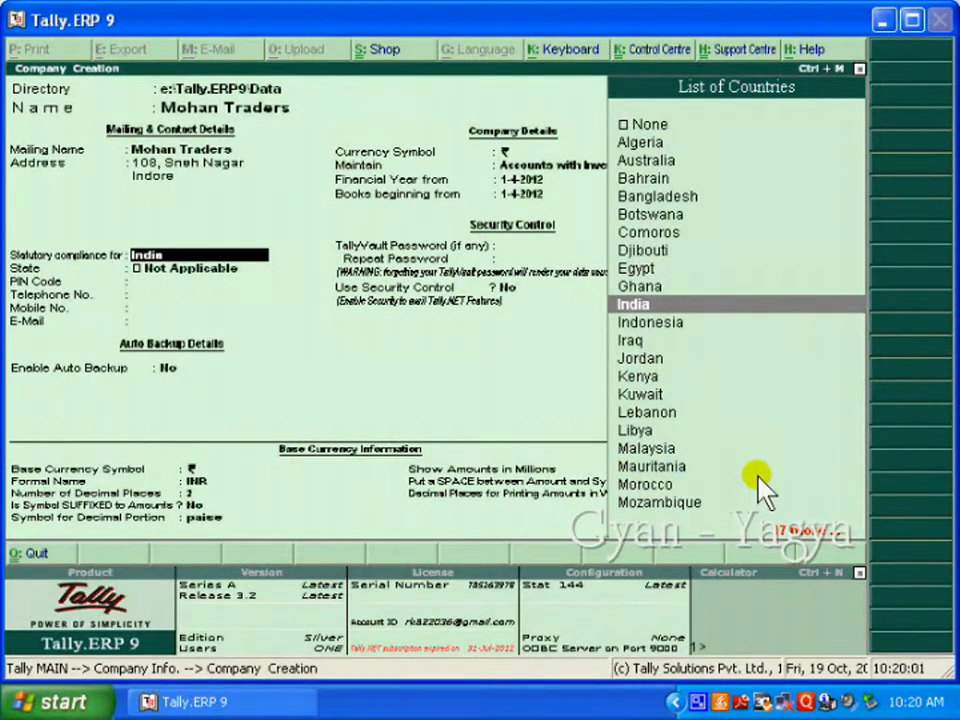
# Step: Keep India, set the state to Madhya Pradesh and the PIN code to 452001
pyautogui.press('Return')
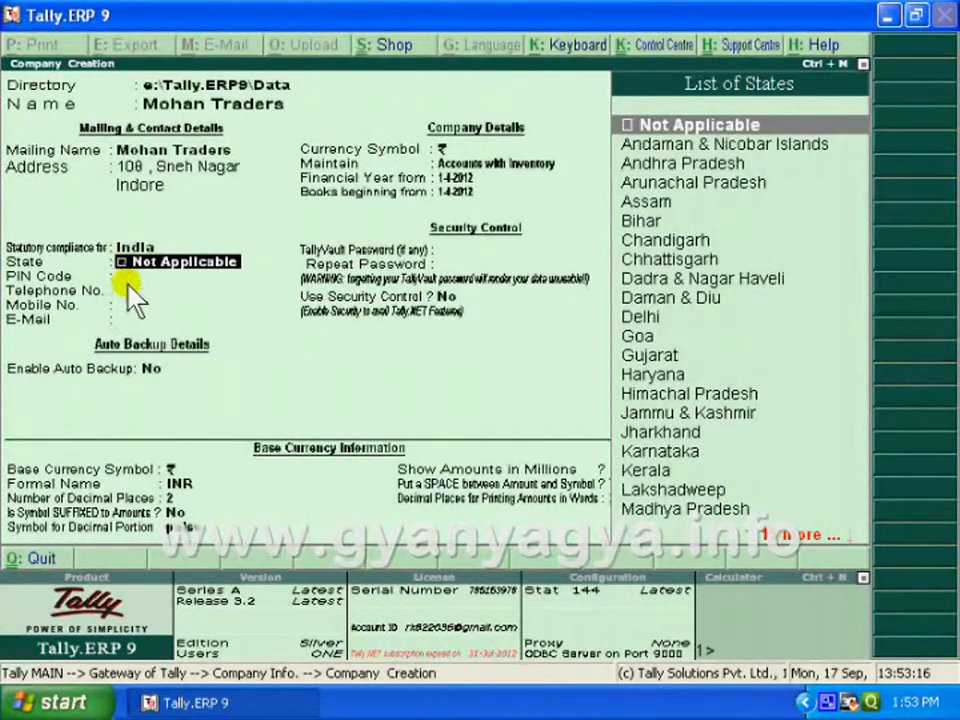
pyautogui.write('M')
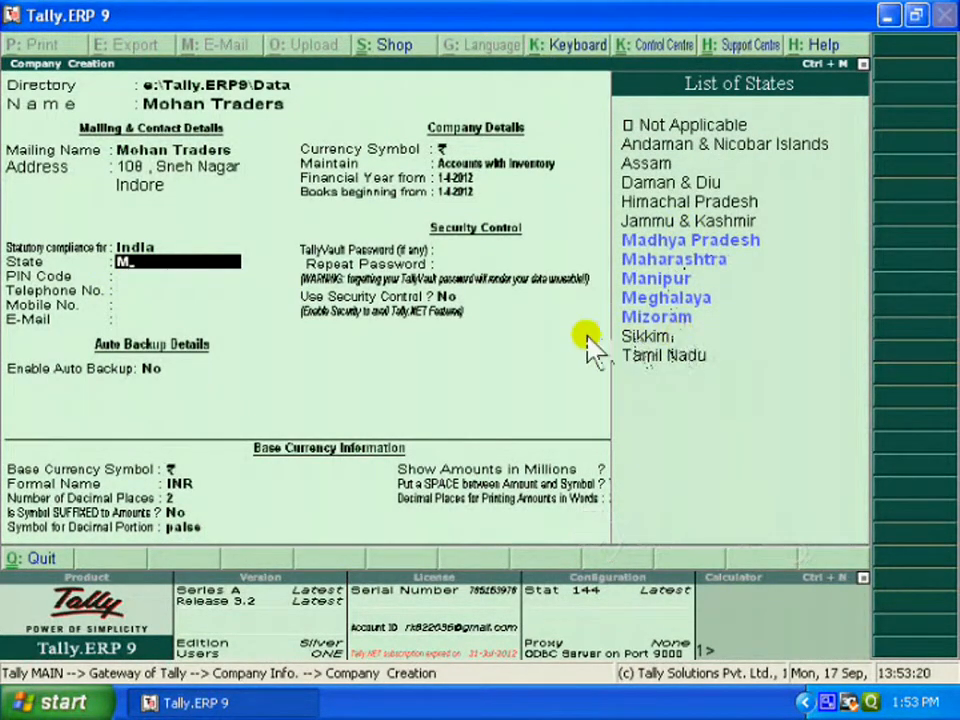
pyautogui.press('Down')
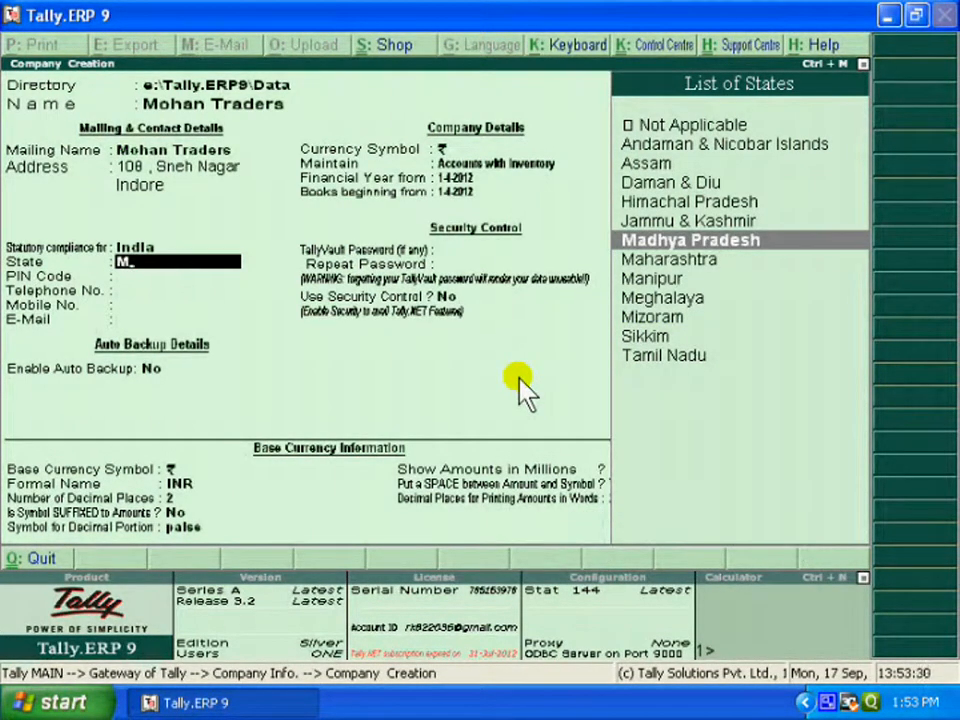
pyautogui.press('Return')
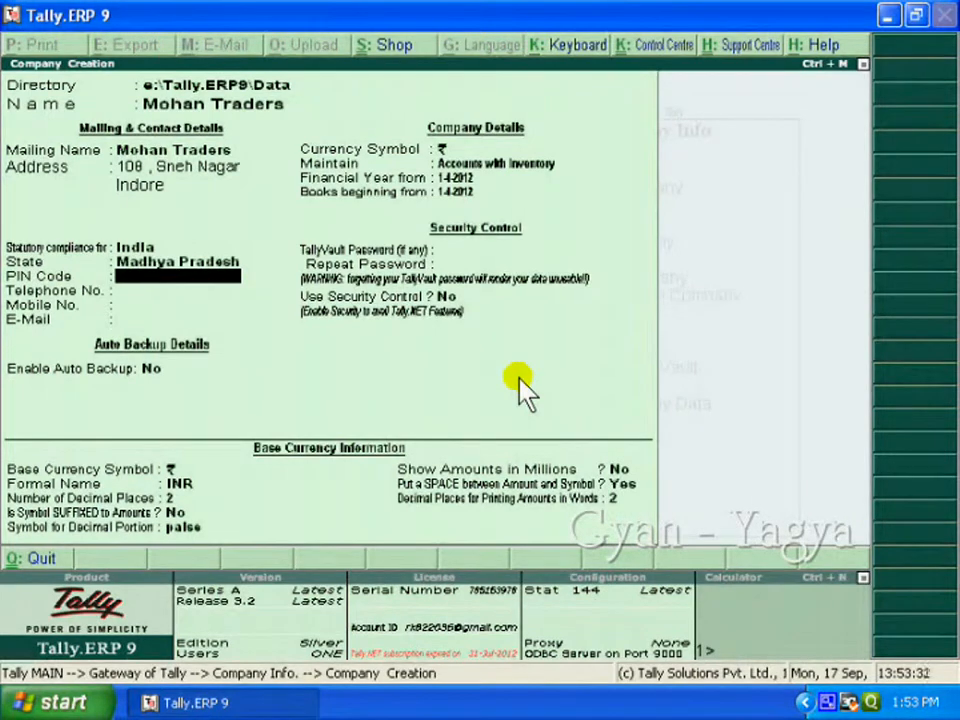
pyautogui.write('452001')
pyautogui.press('Return')
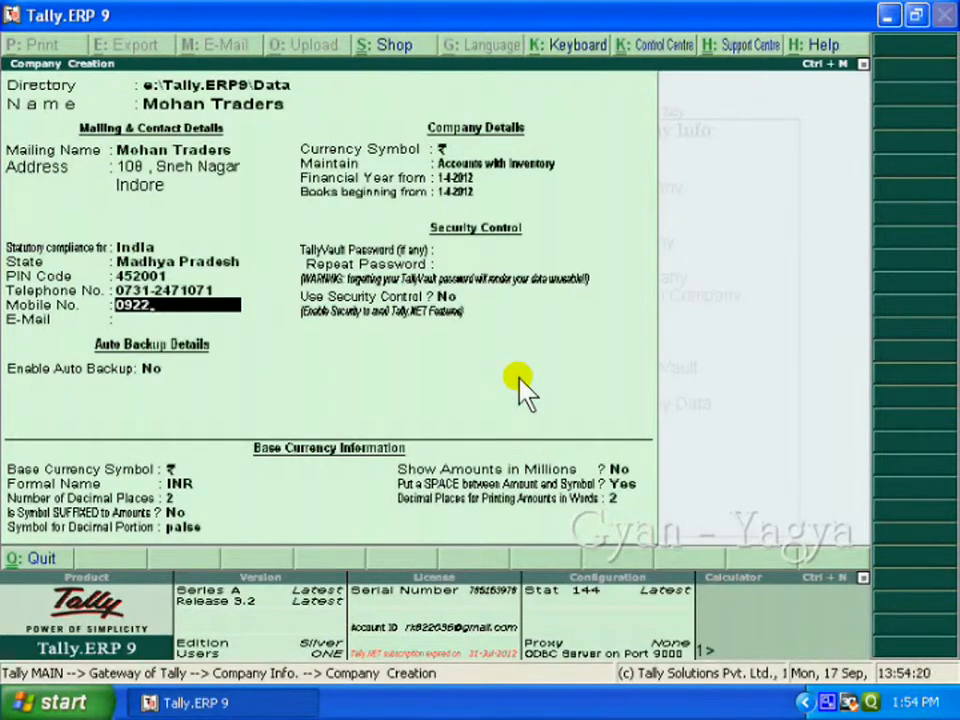
# Step: Fill in the company's mobile number and e-mail address, leaving Auto Backup at No
pyautogui.write('957')
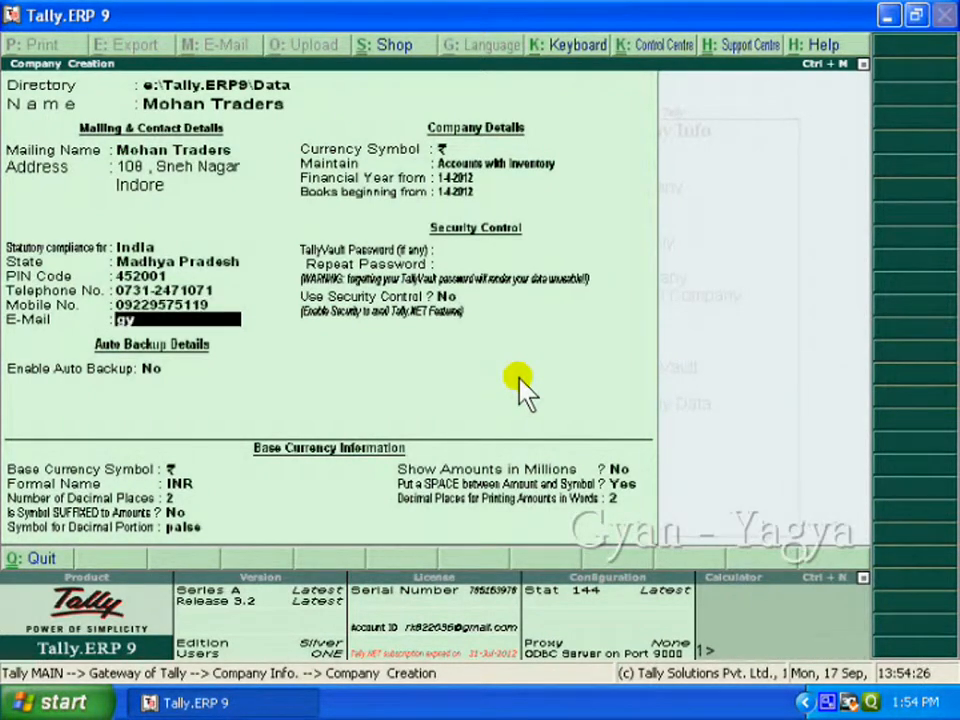
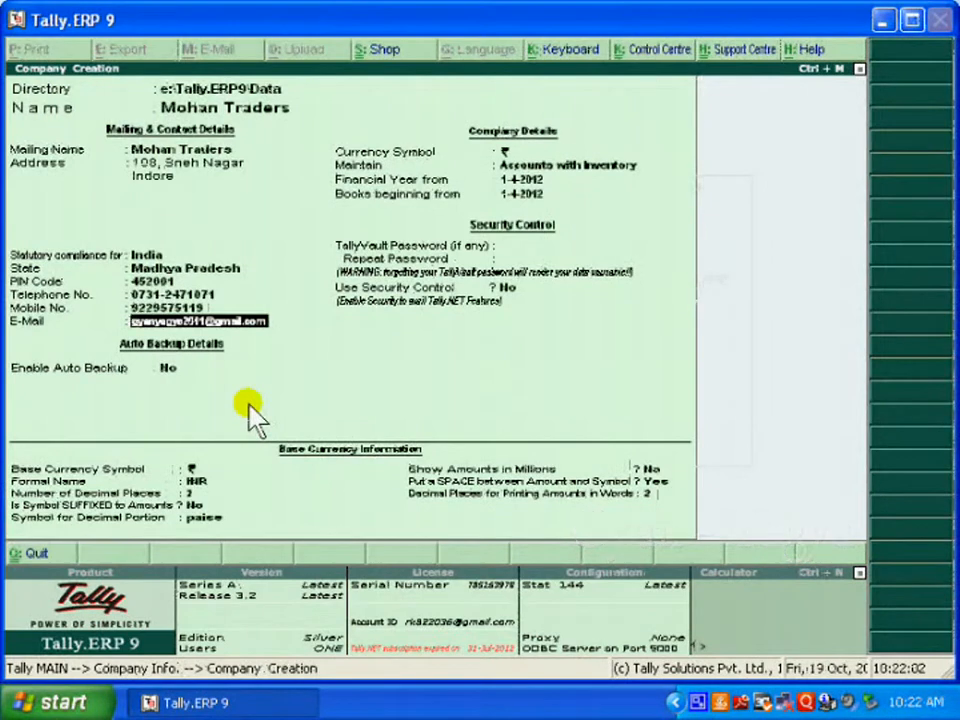
pyautogui.press('Return')
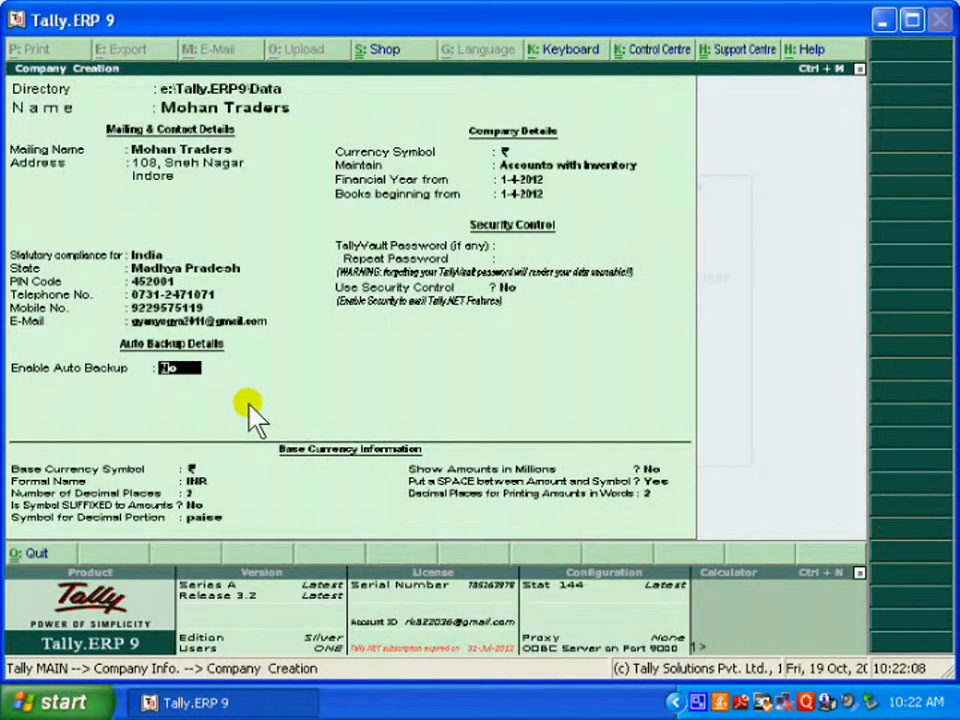
pyautogui.press('Return')
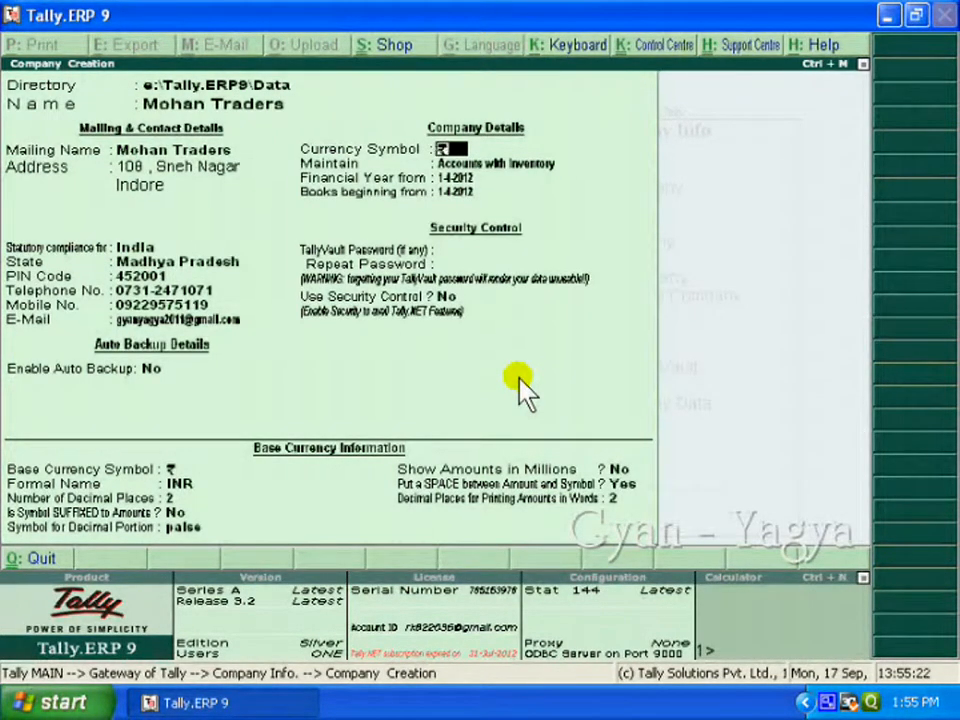
pyautogui.press('Return')
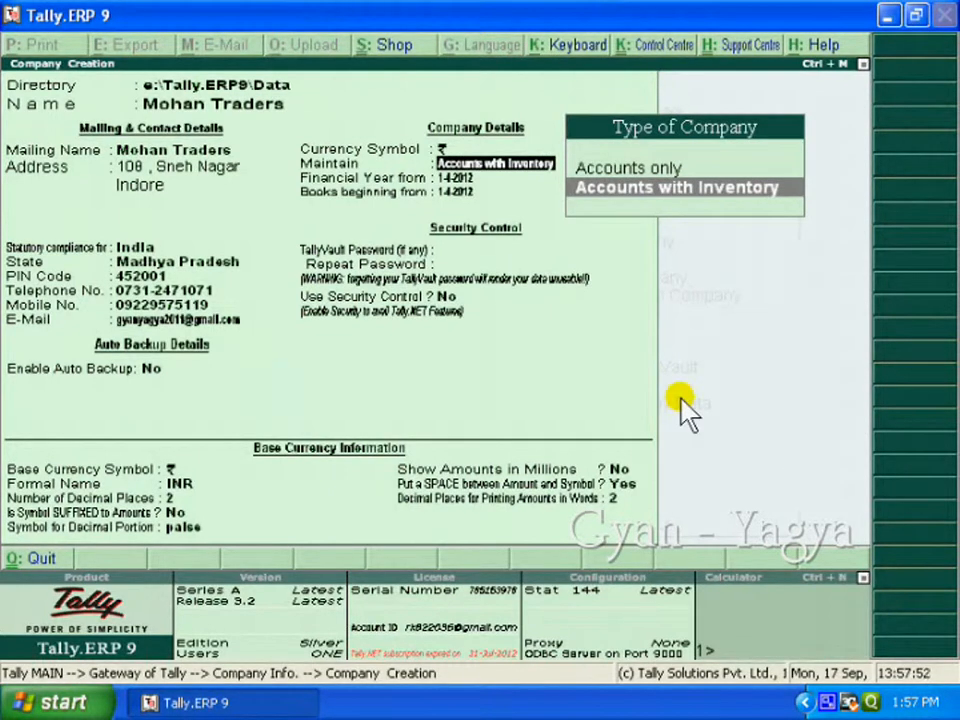
# Step: Choose Accounts with Inventory as the company type, keeping the ₹ currency symbol
pyautogui.click(650, 167)
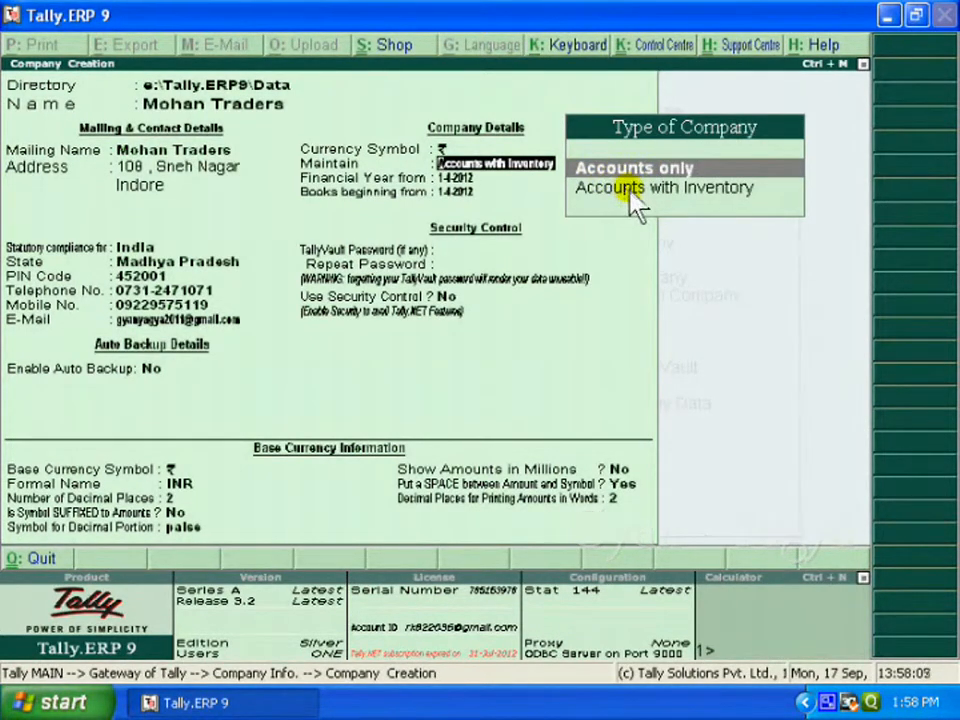
pyautogui.click(689, 194)
pyautogui.click(654, 176)
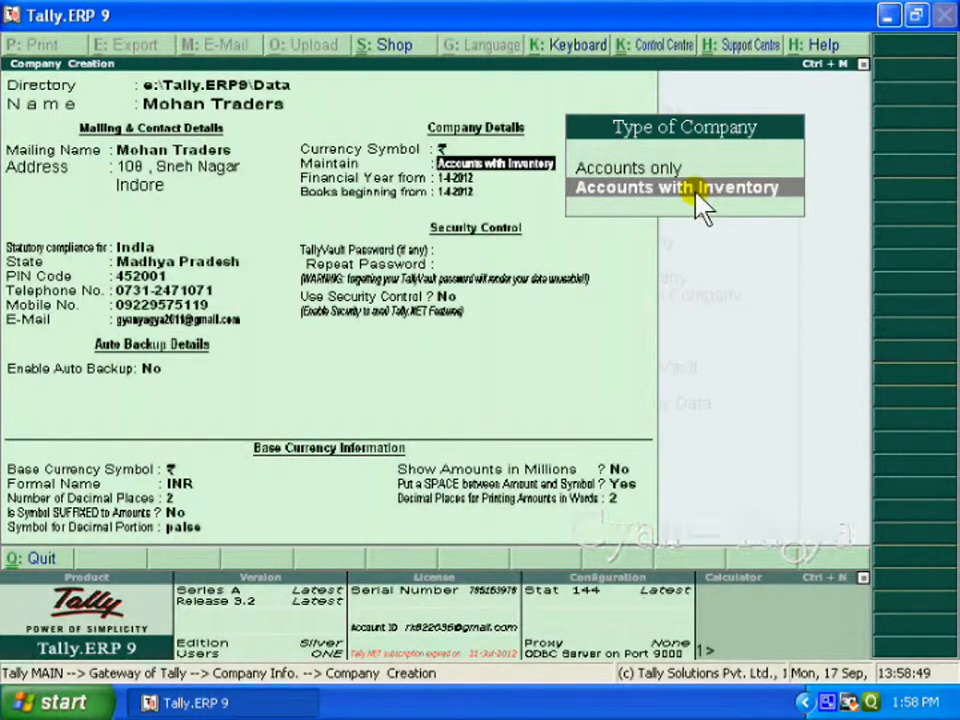
pyautogui.click(698, 195)
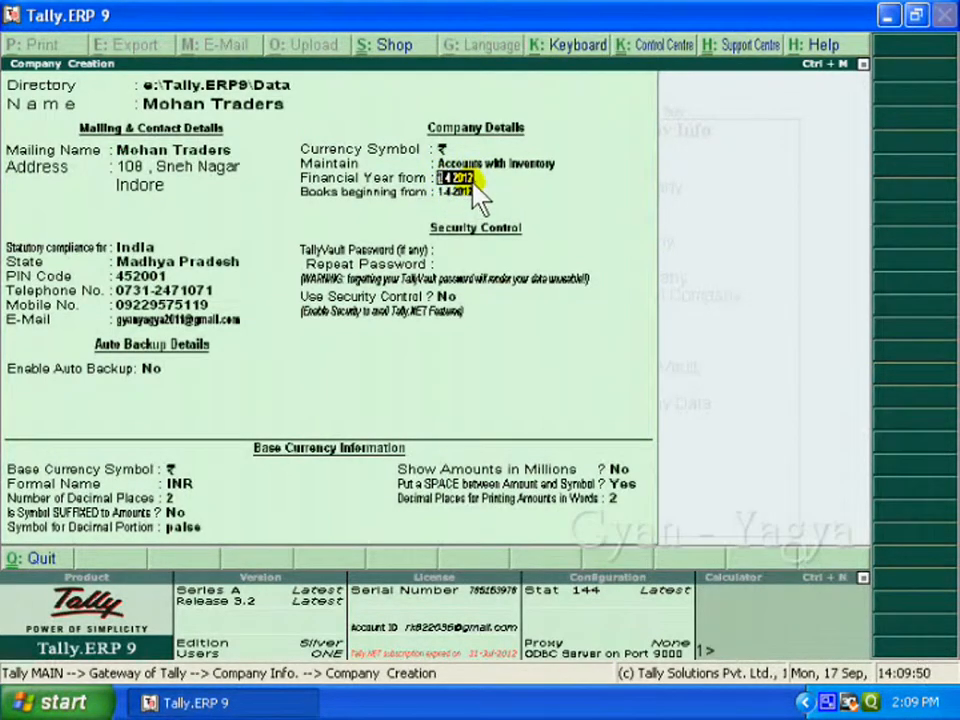
# Step: Set the financial year start and books beginning date to 1-4-2010
pyautogui.write('1')
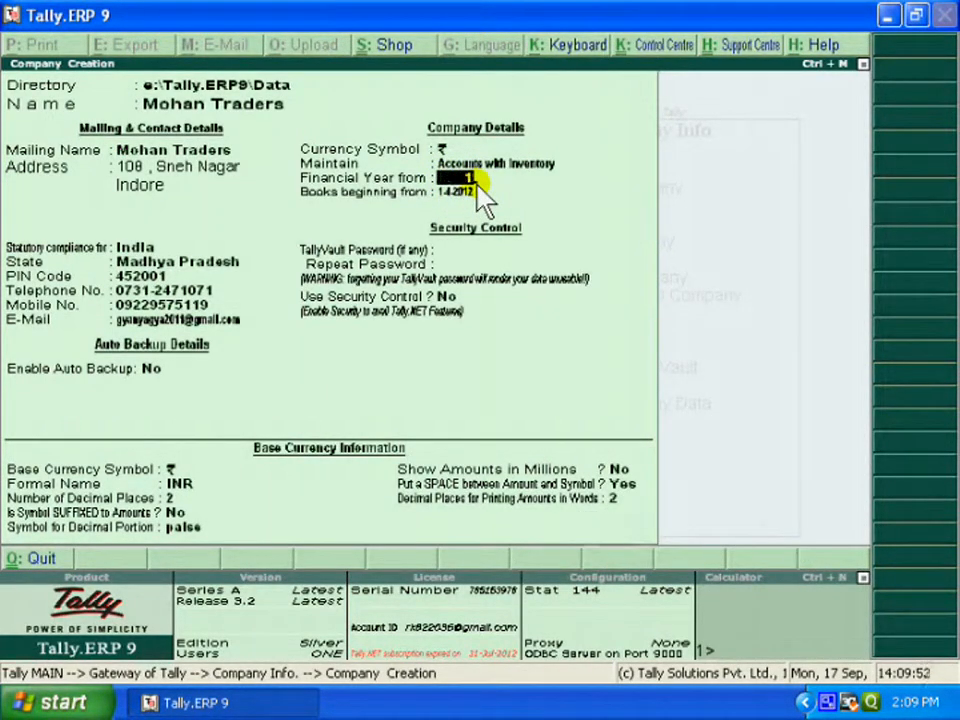
pyautogui.write('-4-2010')
pyautogui.press('Return')
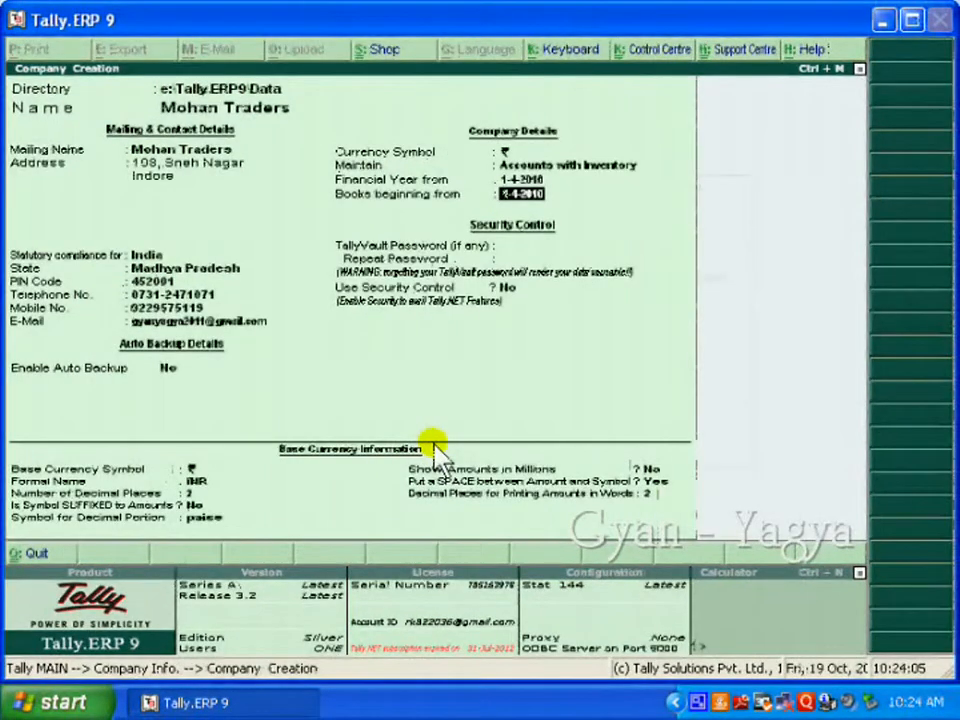
pyautogui.press('Return')
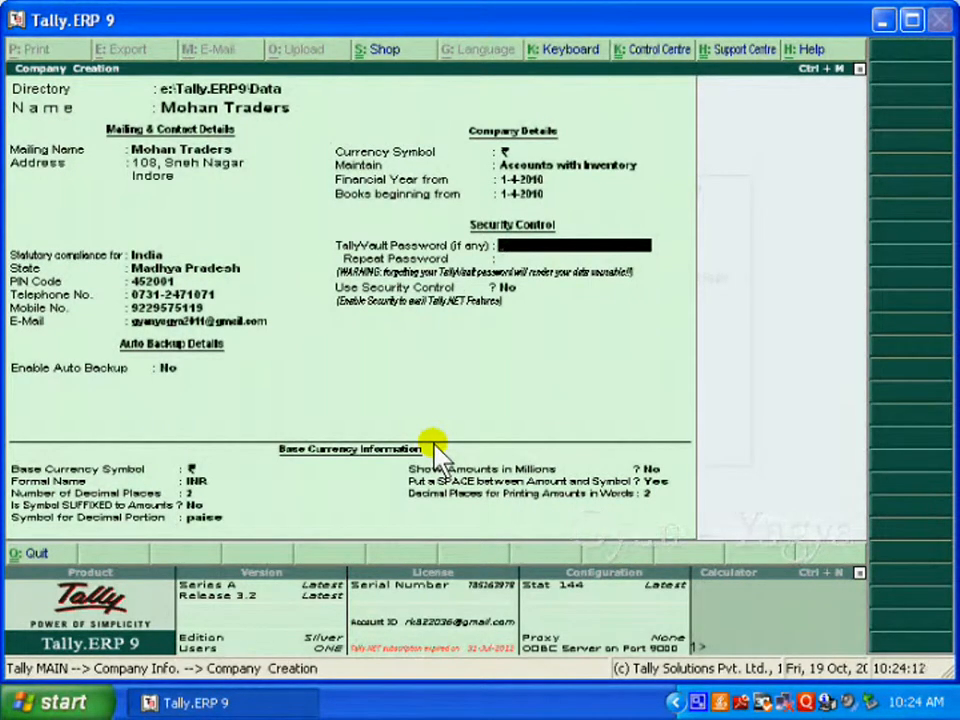
# Step: Keep the default TallyVault, security control and INR base currency settings
pyautogui.press('Return')
pyautogui.press('Return')
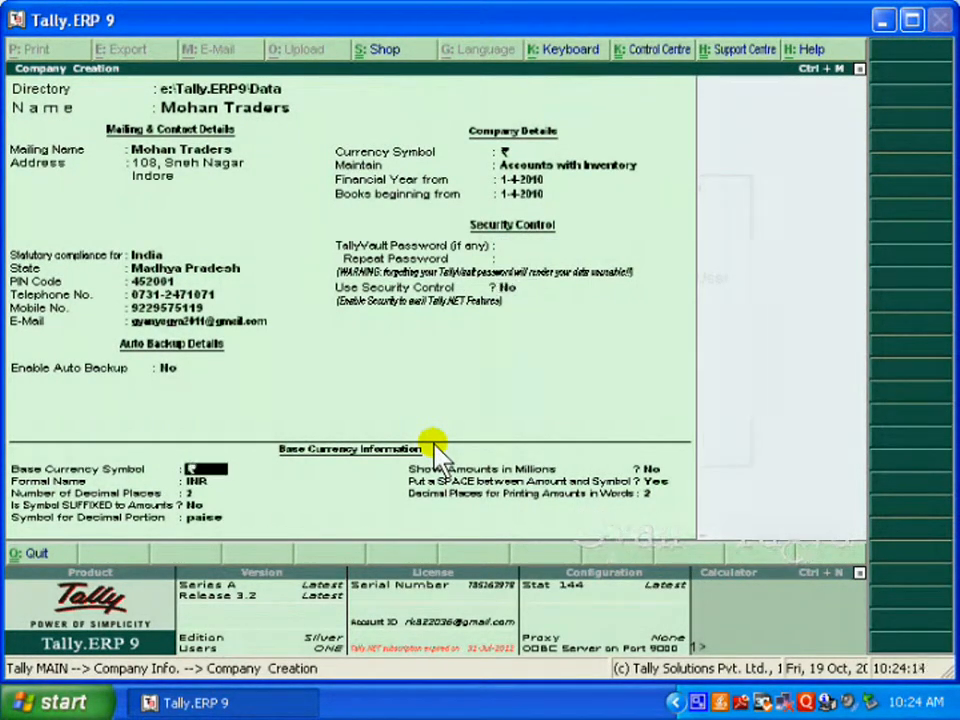
pyautogui.press('Return')
pyautogui.press('Return')
pyautogui.press('Return')
pyautogui.press('Return')
pyautogui.press('Return')
pyautogui.press('Return')
pyautogui.press('Return')
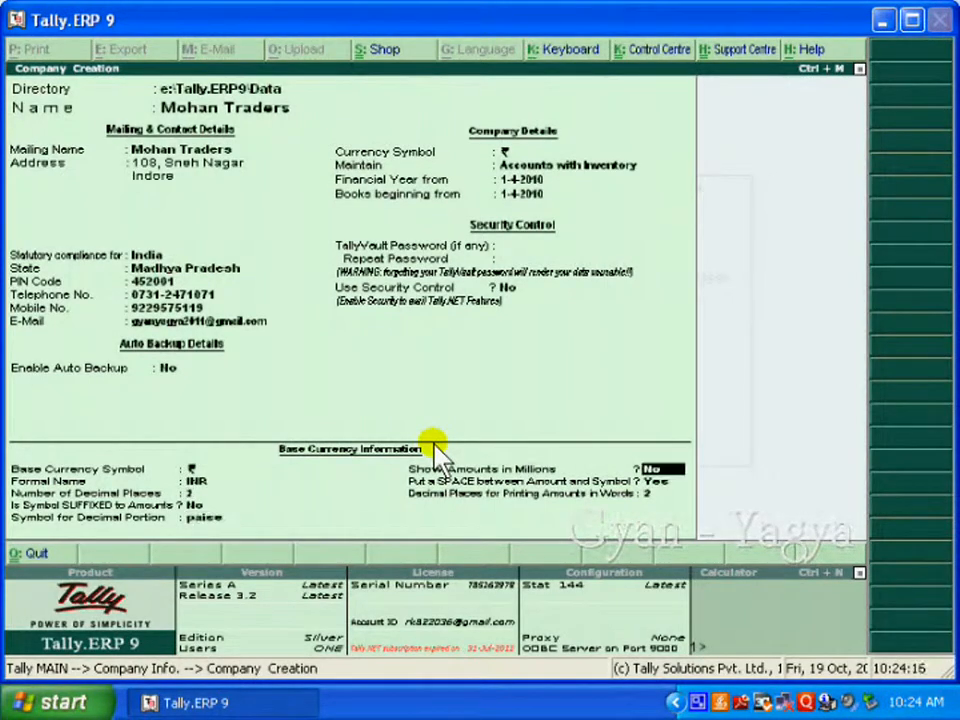
pyautogui.press('Return')
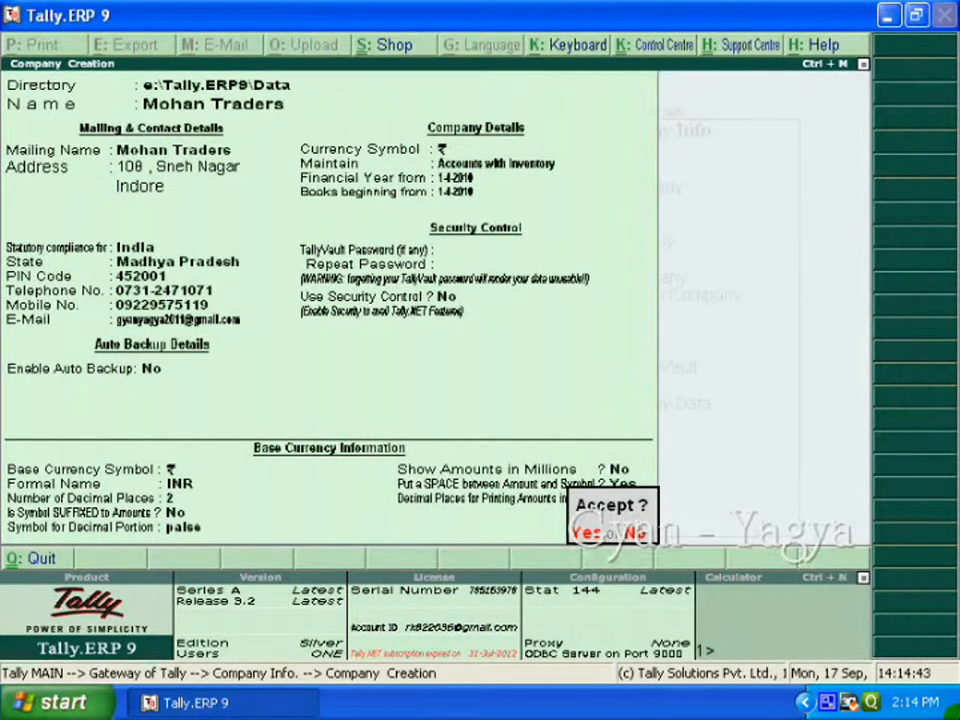
# Step: Accept the Mohan Traders company form, then quit Tally.ERP 9
pyautogui.press('Return')
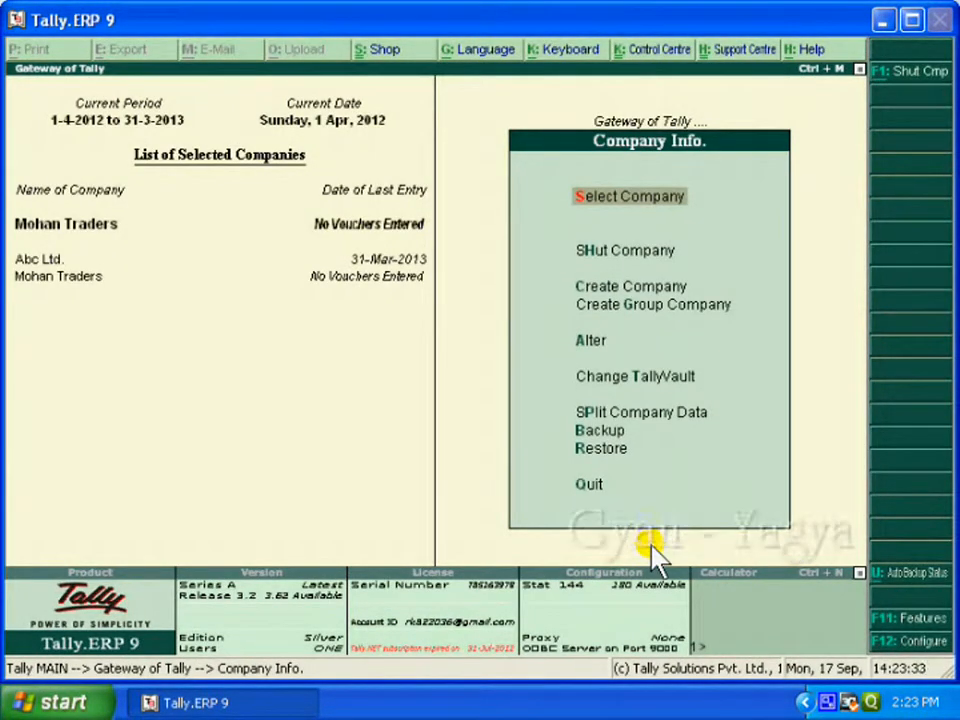
pyautogui.press('Escape')
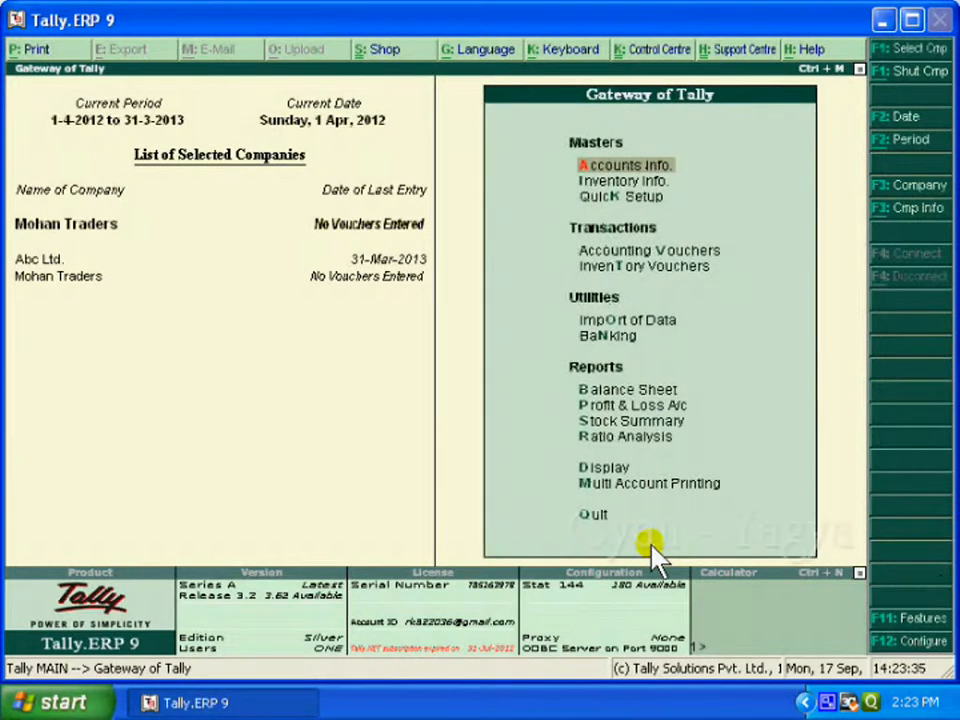
pyautogui.press('Escape')
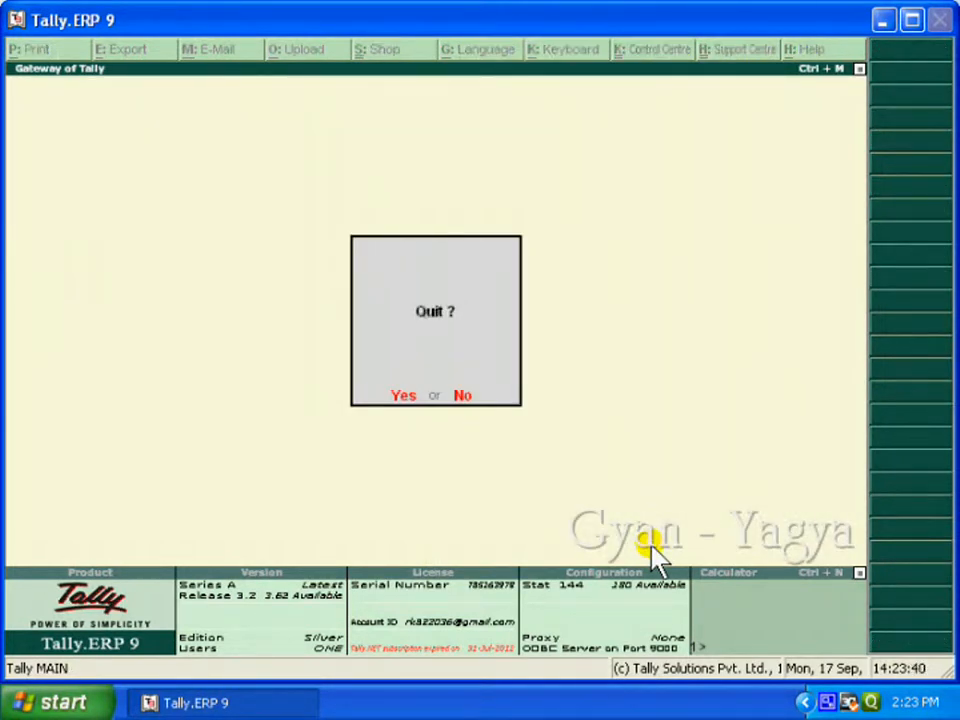
pyautogui.press('Return')
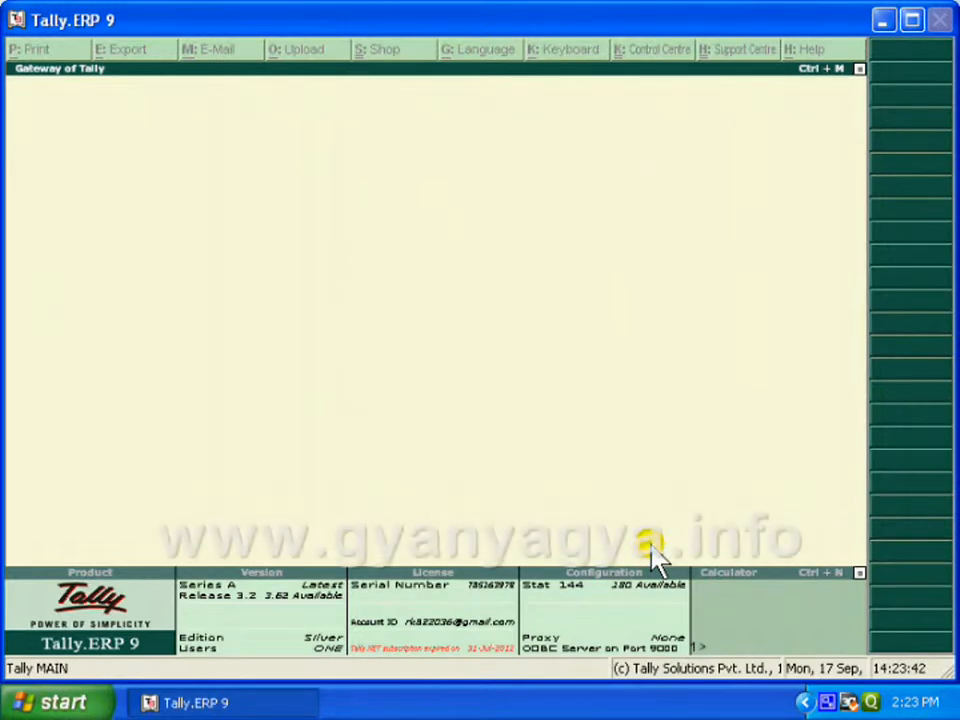